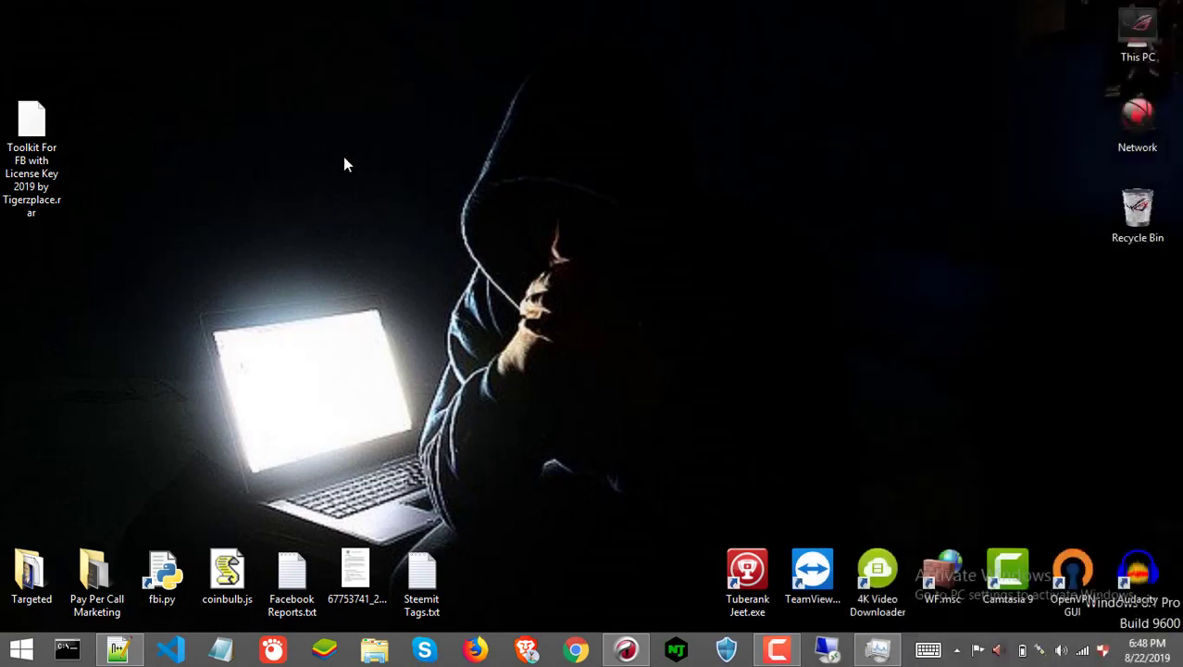
Step: Extract the Toolkit For FB archive onto the desktop with WinRAR and open the extracted folder
left_click_drag(50, 156, 305, 70)
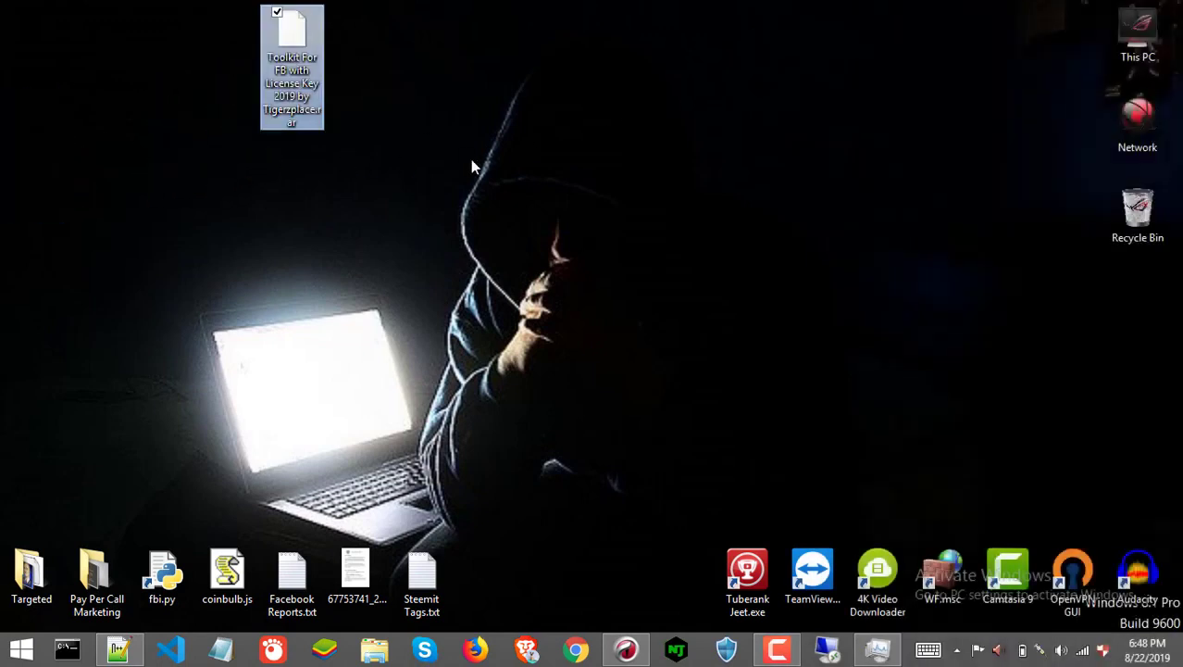
right_click(306, 37)
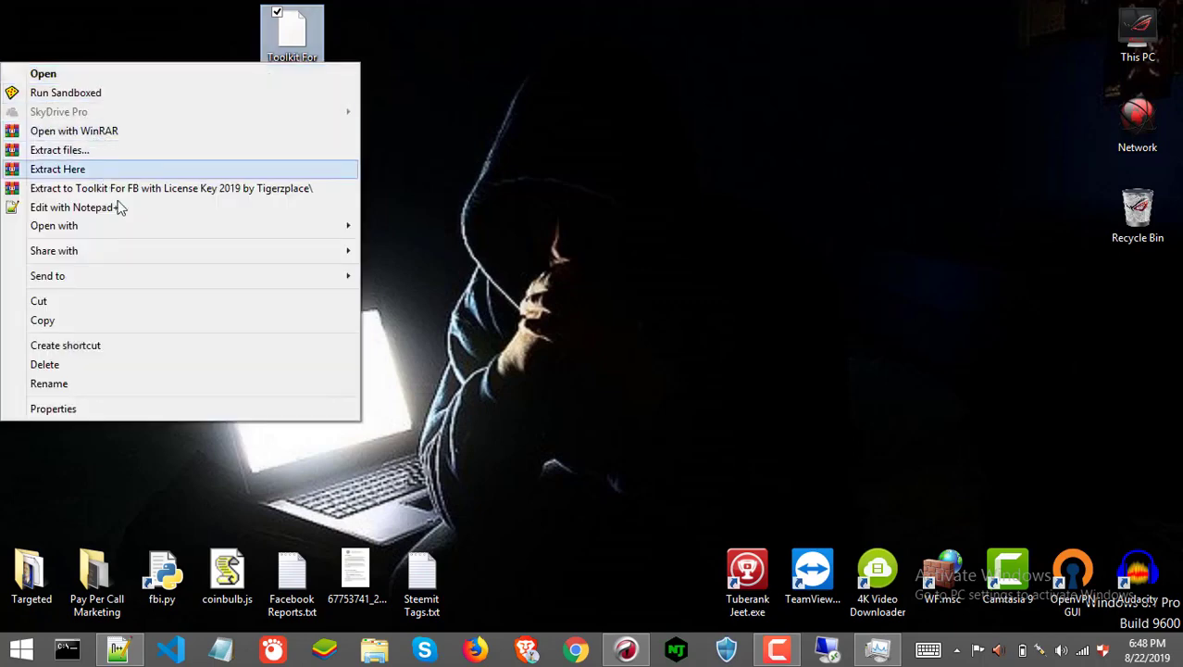
left_click(69, 169)
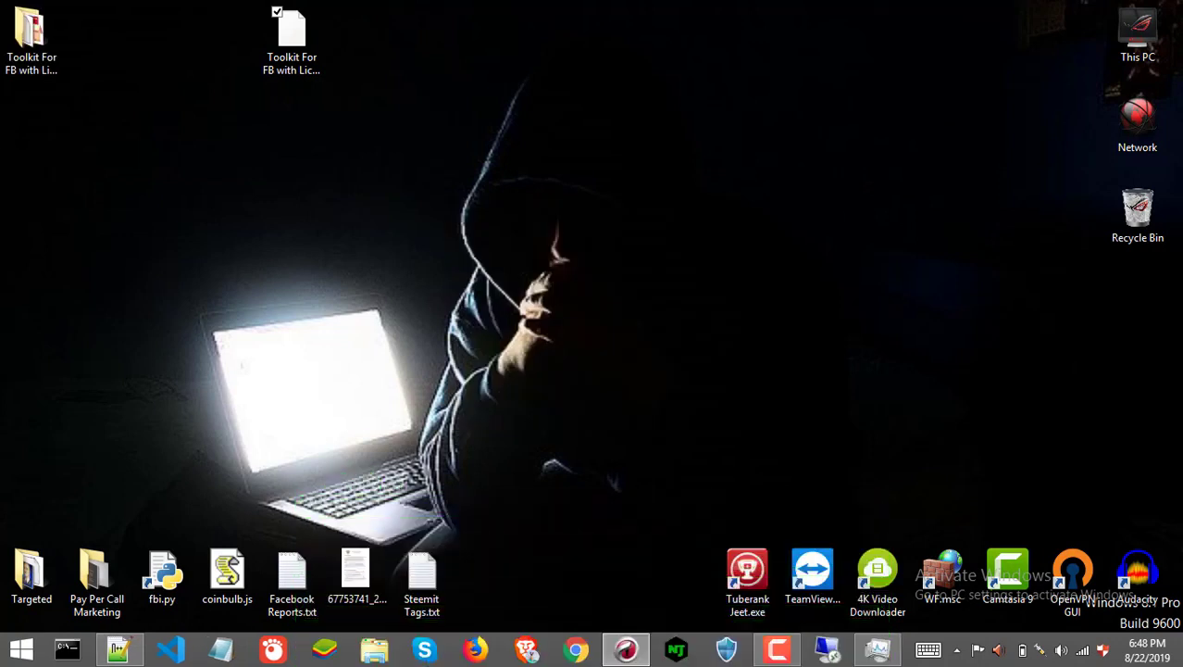
double_click(32, 37)
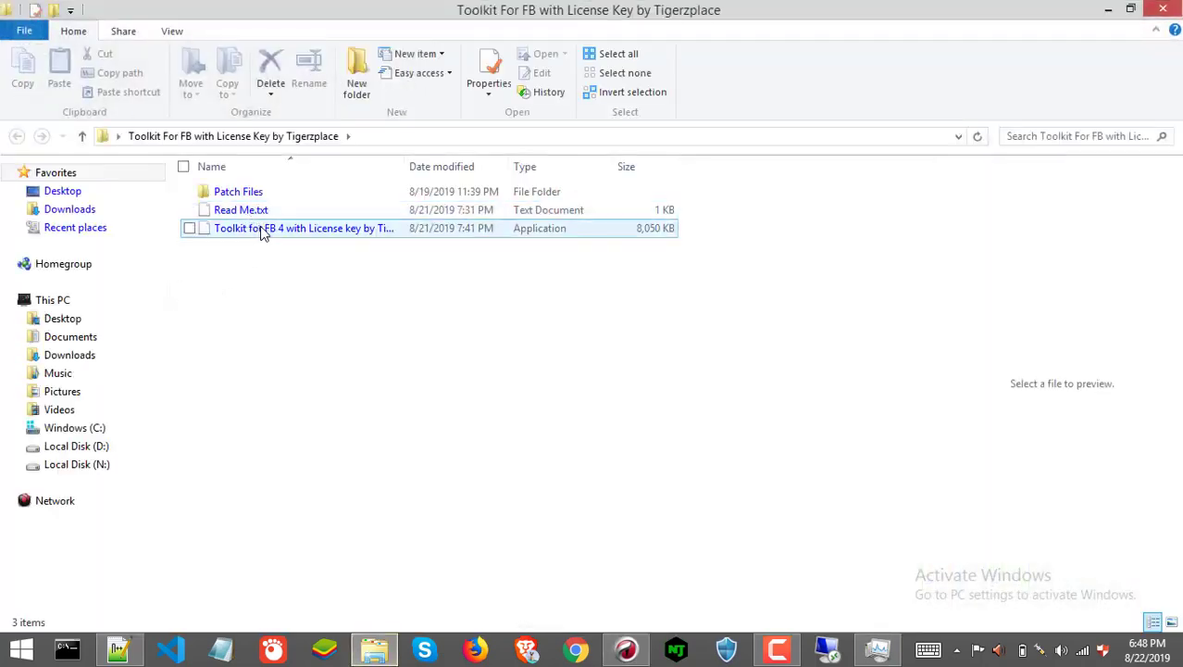
Step: Open the Patch Files folder inside the extracted Toolkit For FB folder
left_click(263, 228)
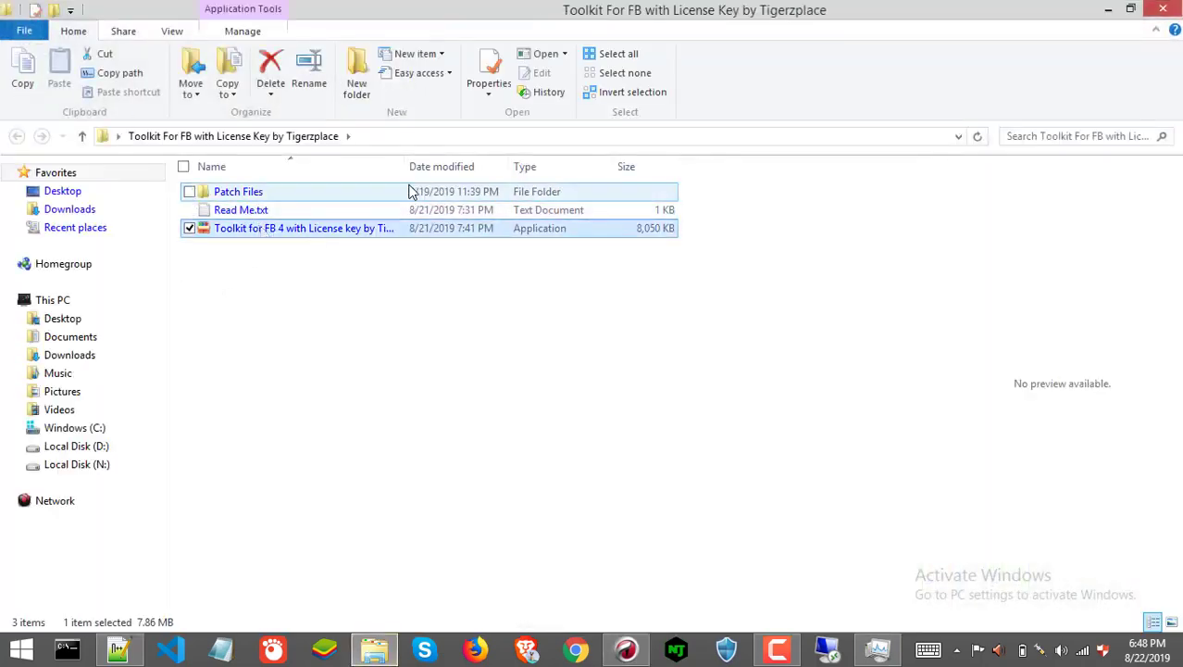
double_click(208, 193)
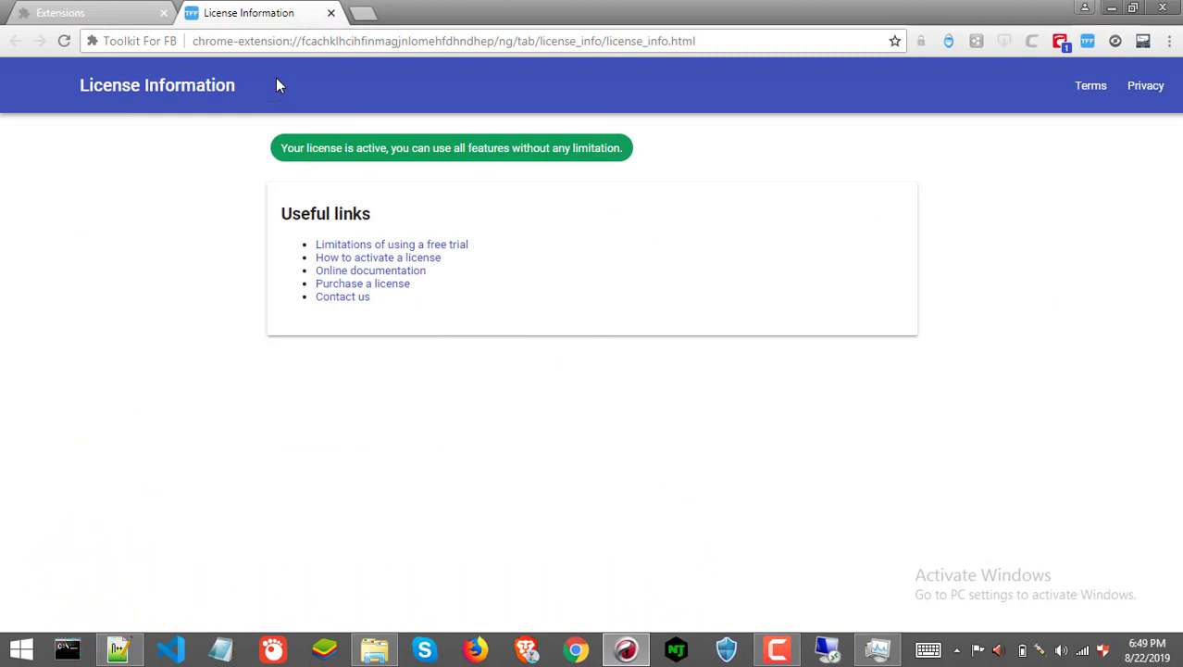
left_click(331, 13)
left_click(1168, 9)
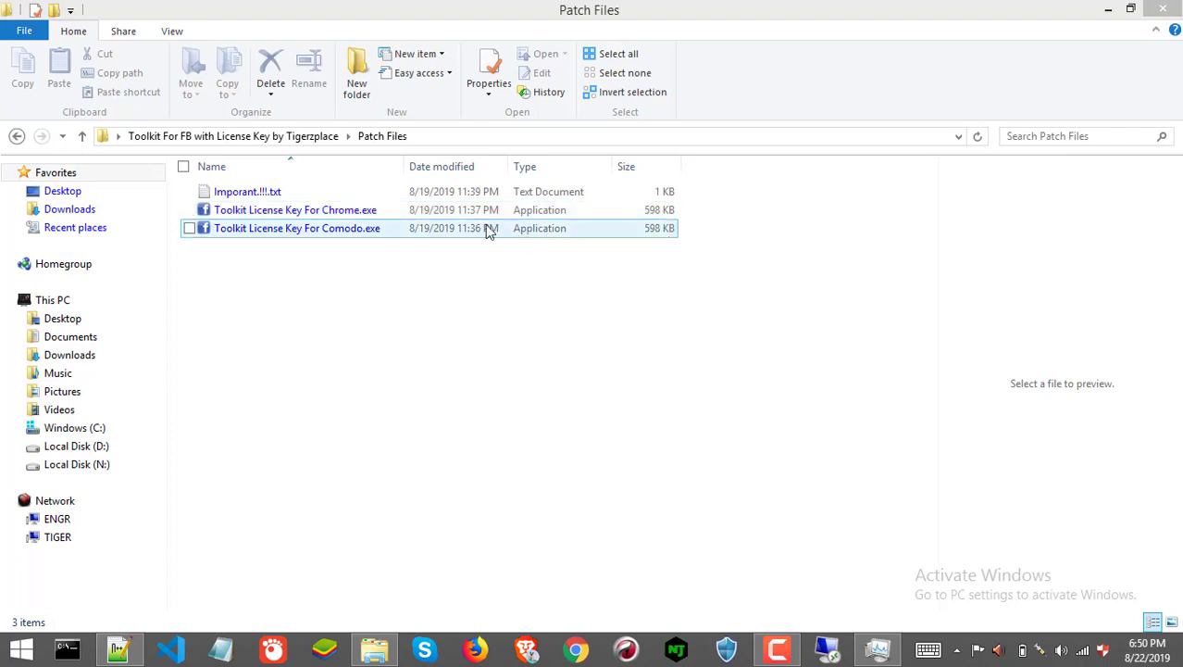
Step: Run the Toolkit for FB 4 installer from the parent folder and install into C:\Toolkit
left_click(315, 136)
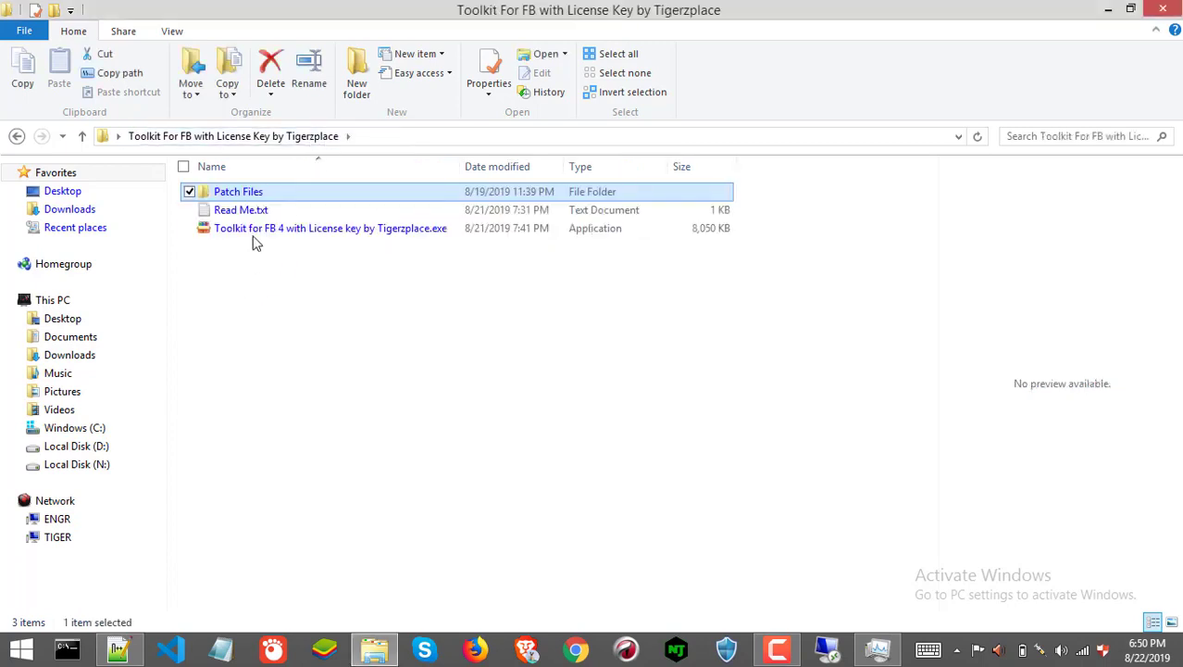
double_click(258, 237)
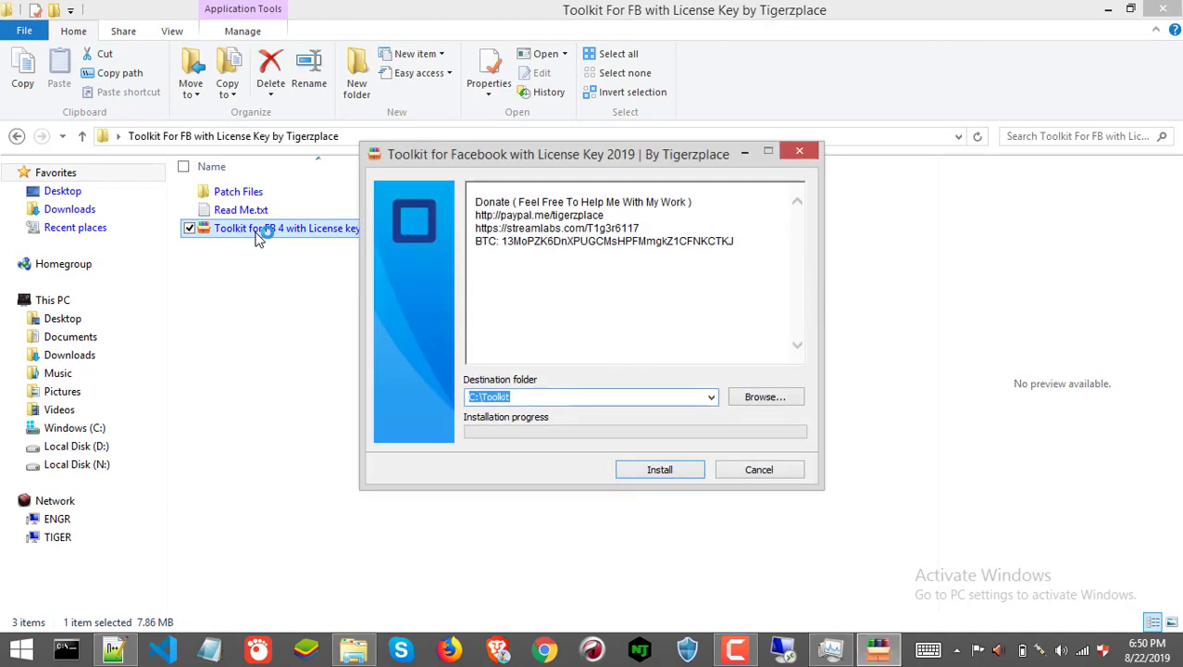
left_click(643, 469)
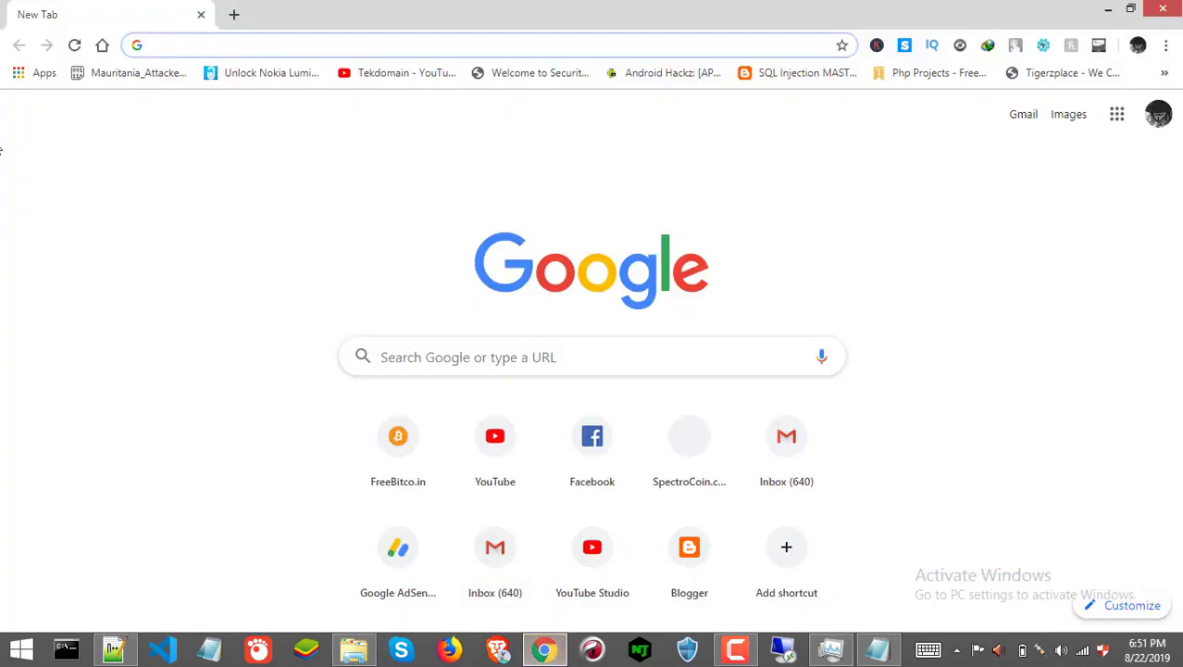
Step: Go to chrome://extensions/ in Chrome to show the Extensions page
left_click(1166, 51)
mouse_move(1009, 300)
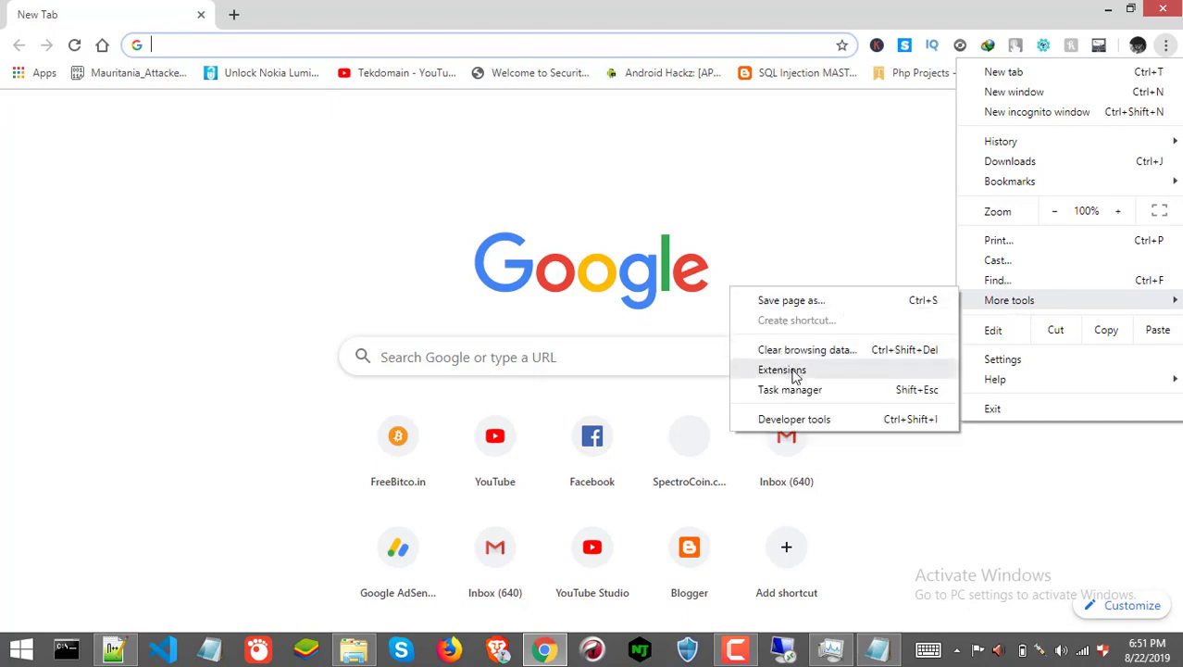
left_click(306, 65)
type("chrome://extensions/")
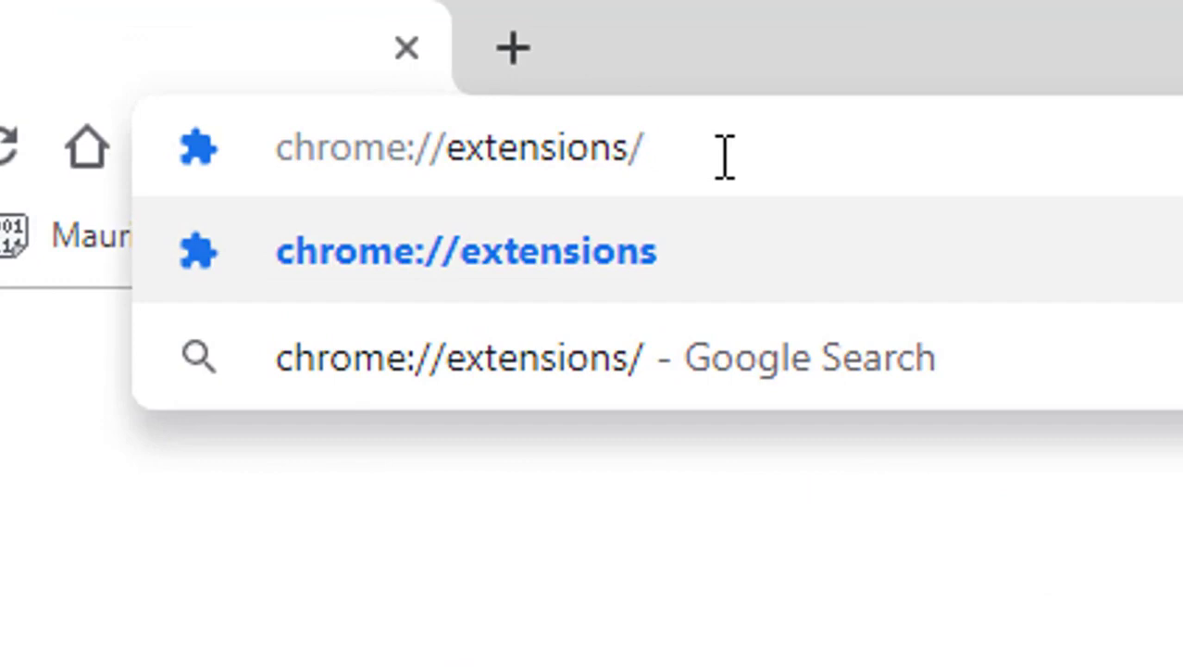
key("Return")
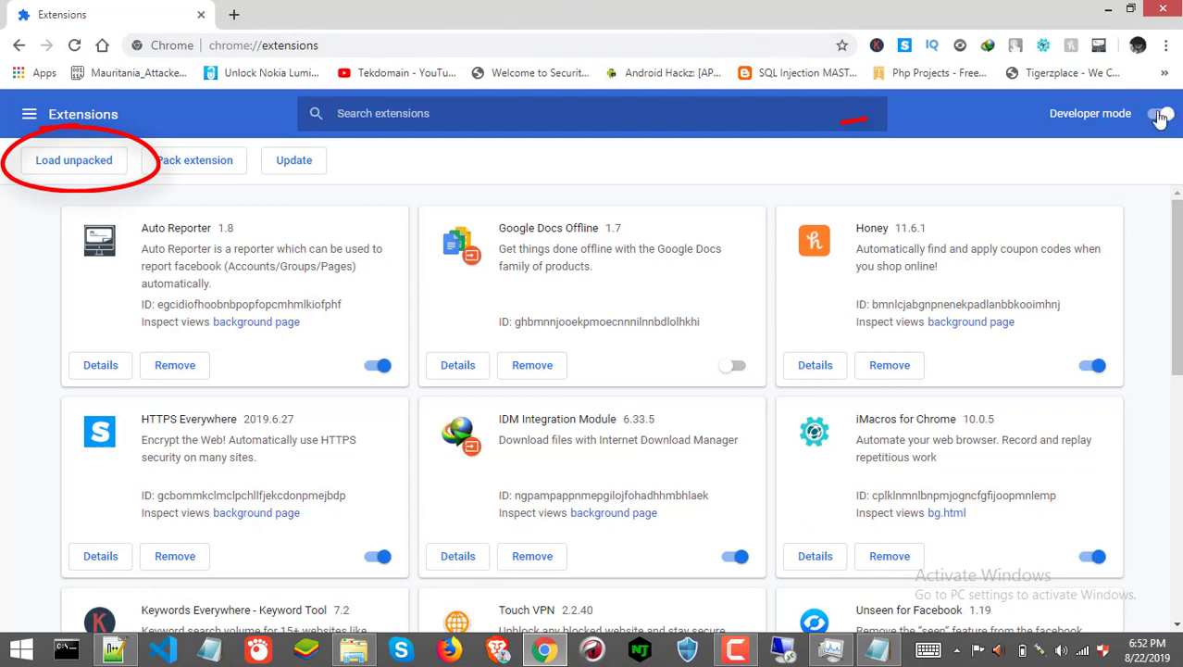
Step: Load the C:\Toolkit folder as an unpacked extension via Load unpacked
left_click(67, 162)
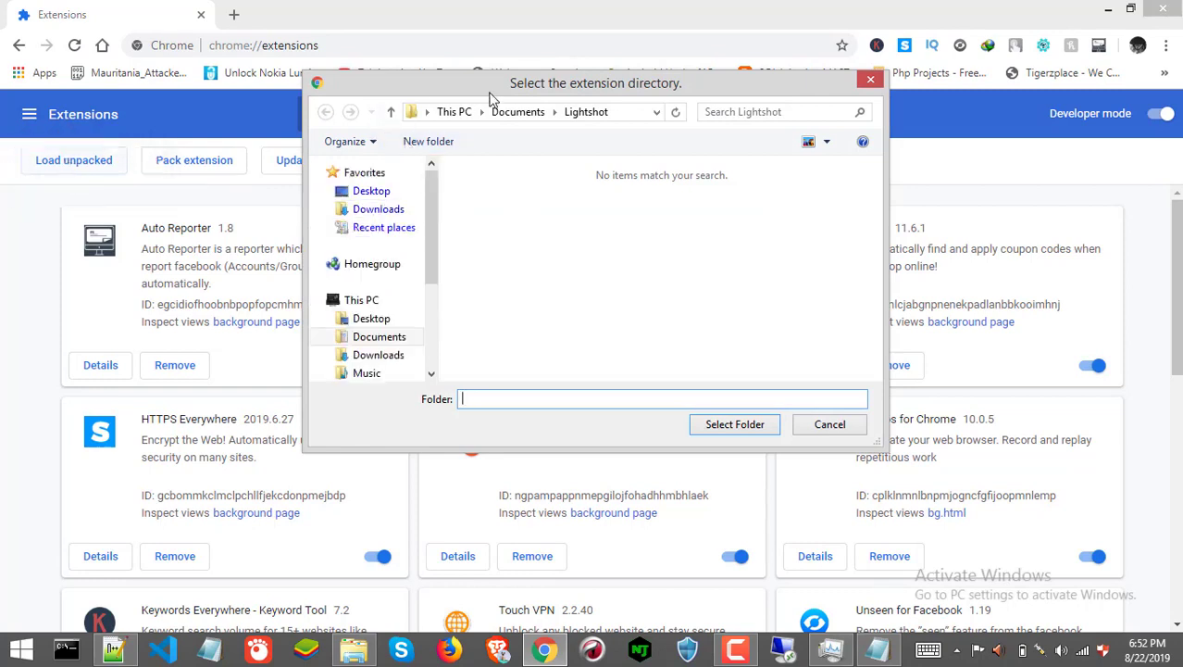
mouse_move(484, 95)
left_mouse_down()
mouse_move(497, 86)
mouse_move(476, 82)
left_mouse_up()
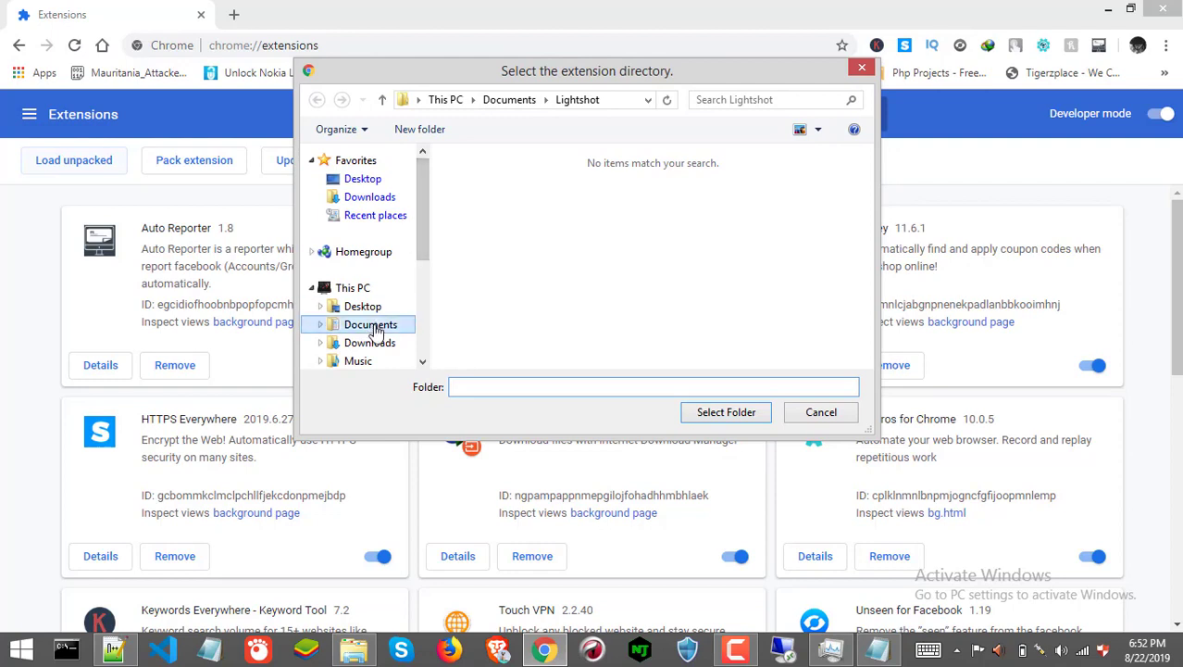
scroll(430, 217, "down", 3)
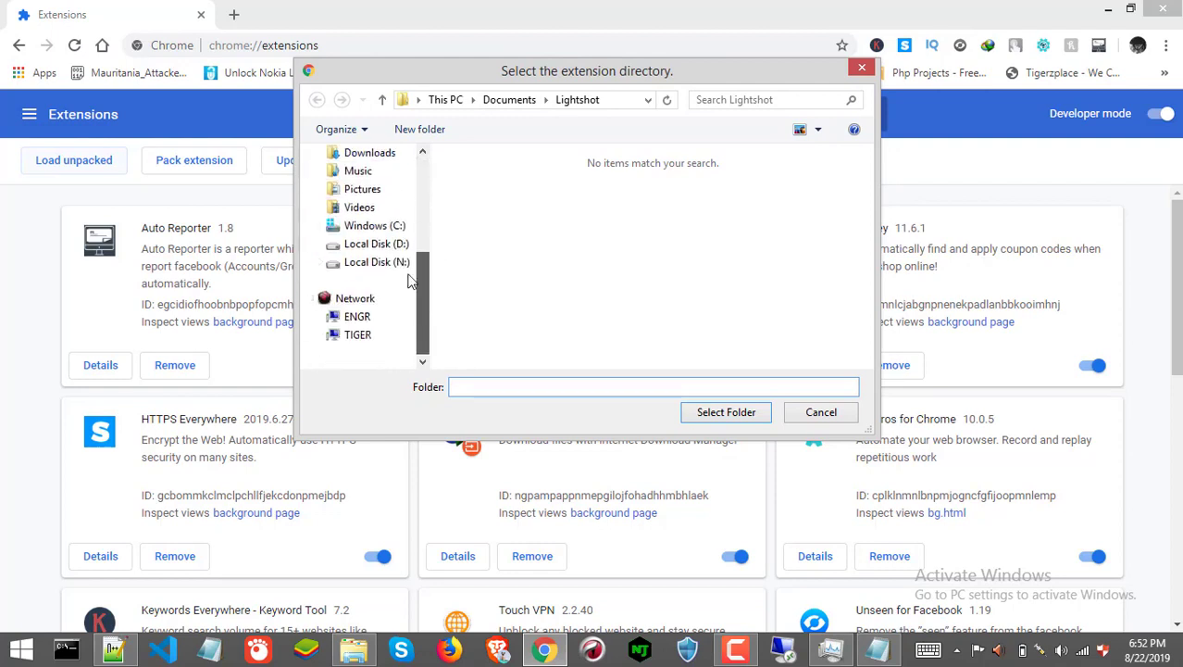
left_click(374, 225)
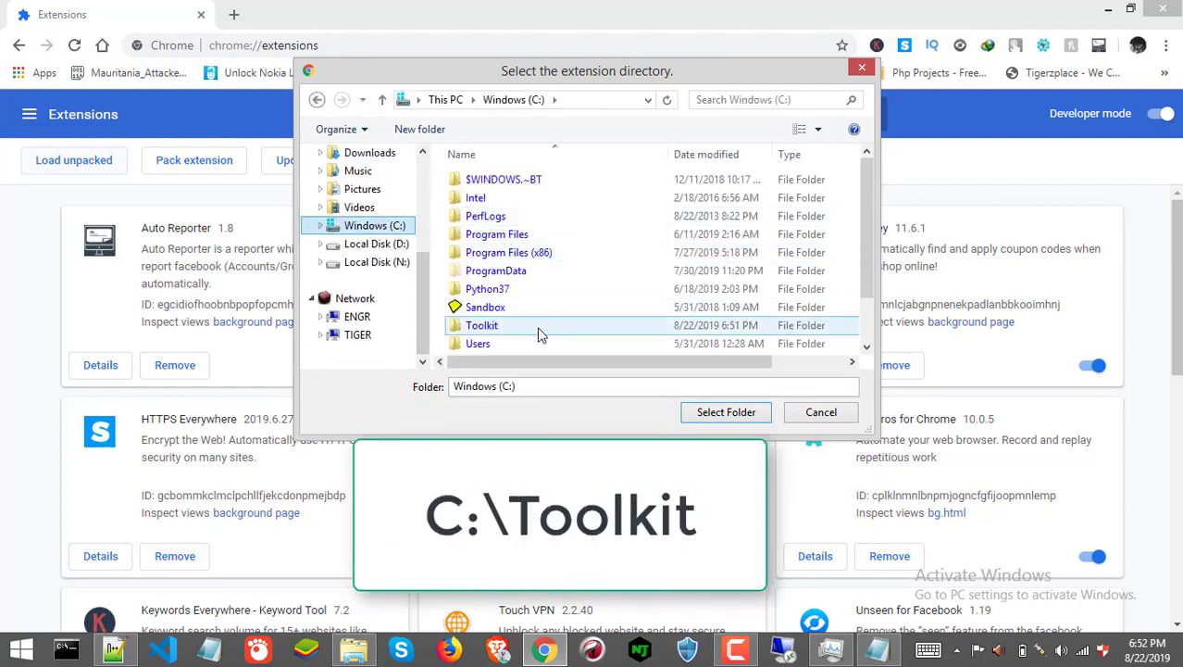
left_click(494, 330)
double_click(481, 326)
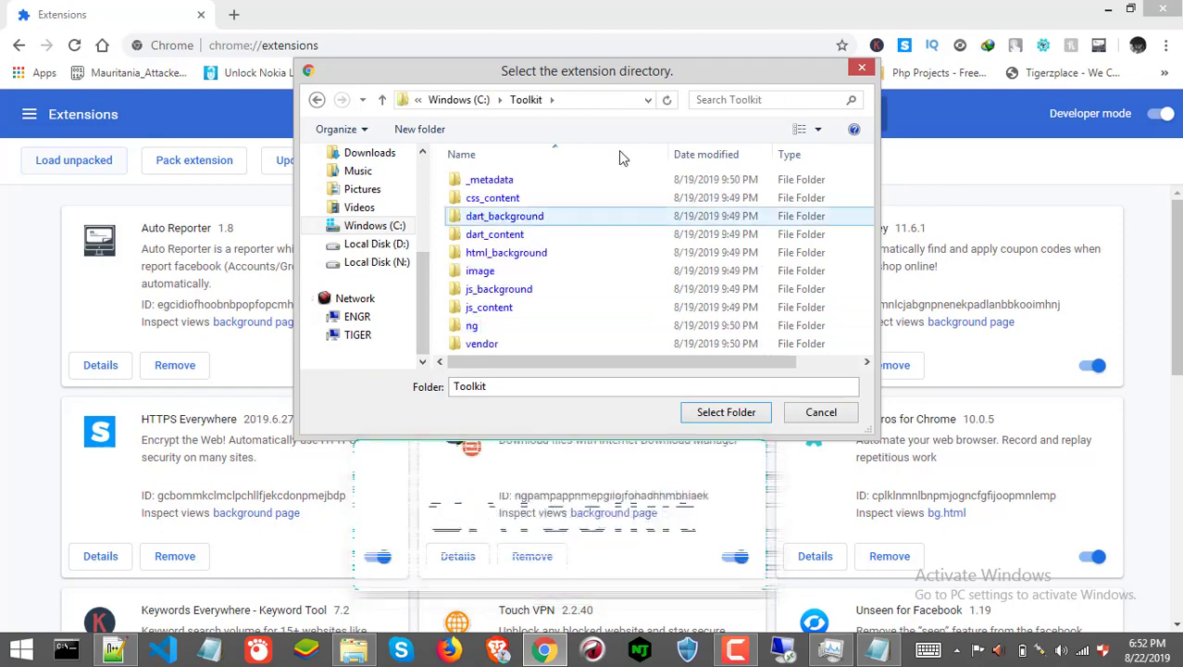
left_click(722, 414)
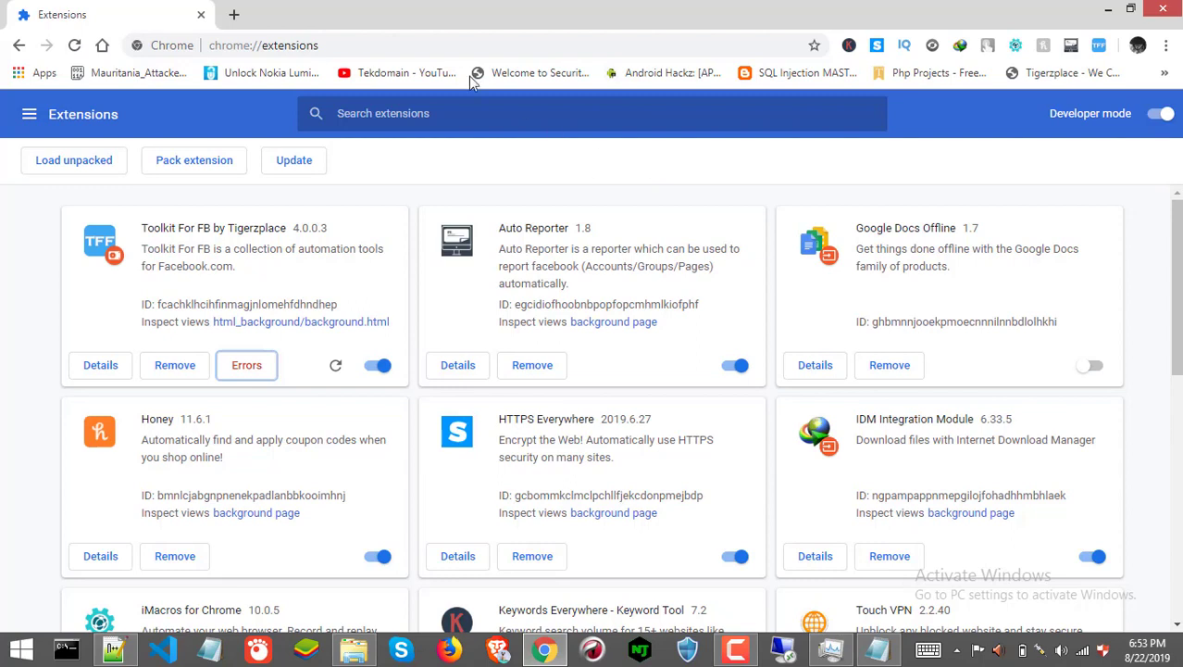
Step: Activate the license on the Toolkit's License Information page with the entered license key
left_click(235, 15)
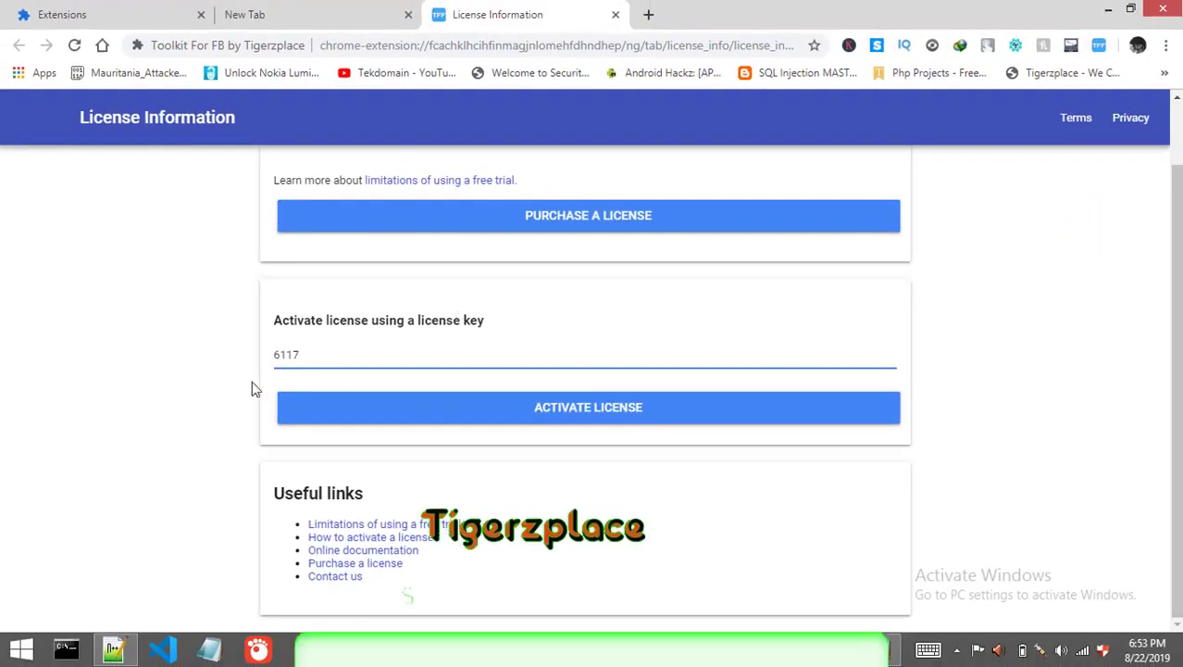
left_click(556, 406)
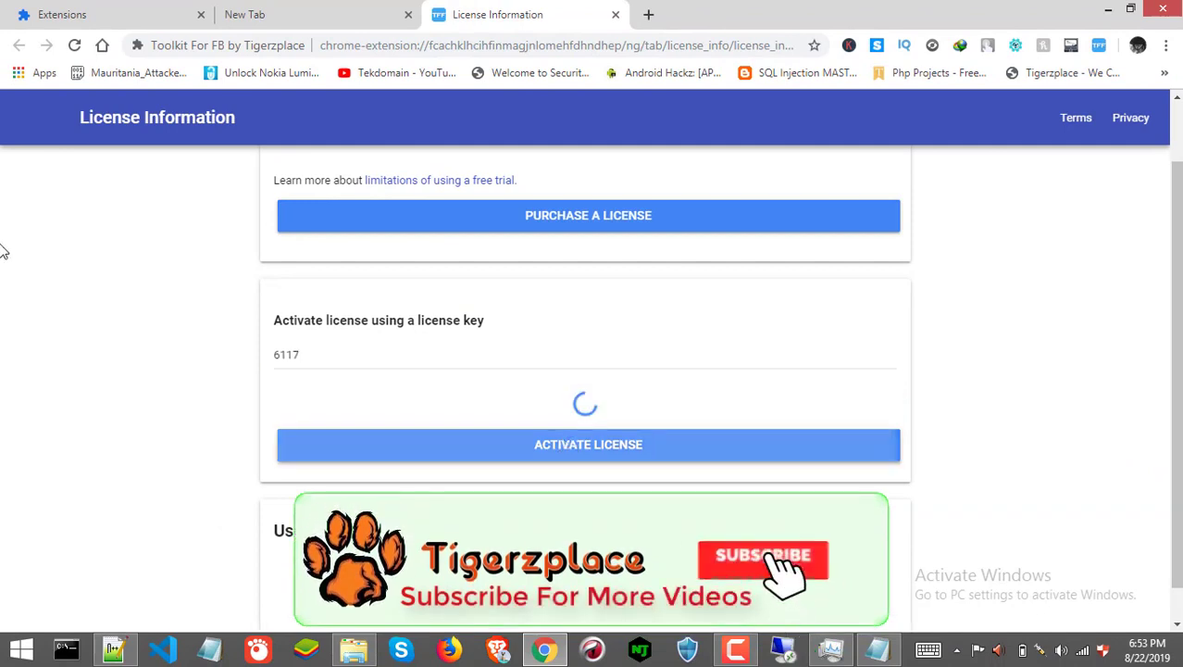